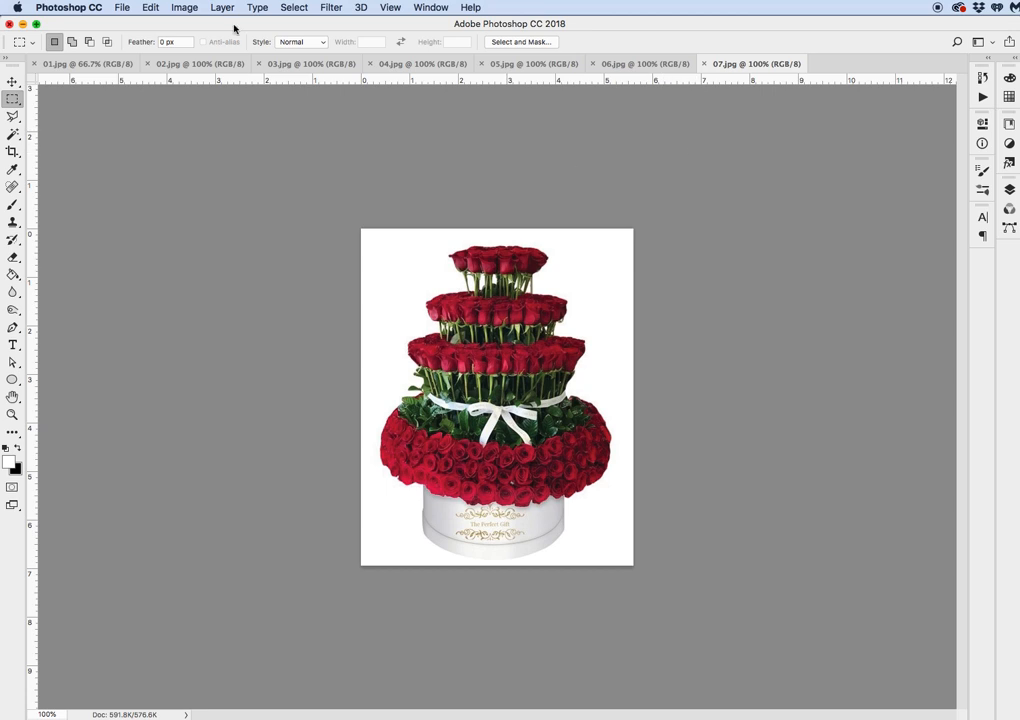
pyautogui.click(185, 8)
pyautogui.moveTo(192, 23)
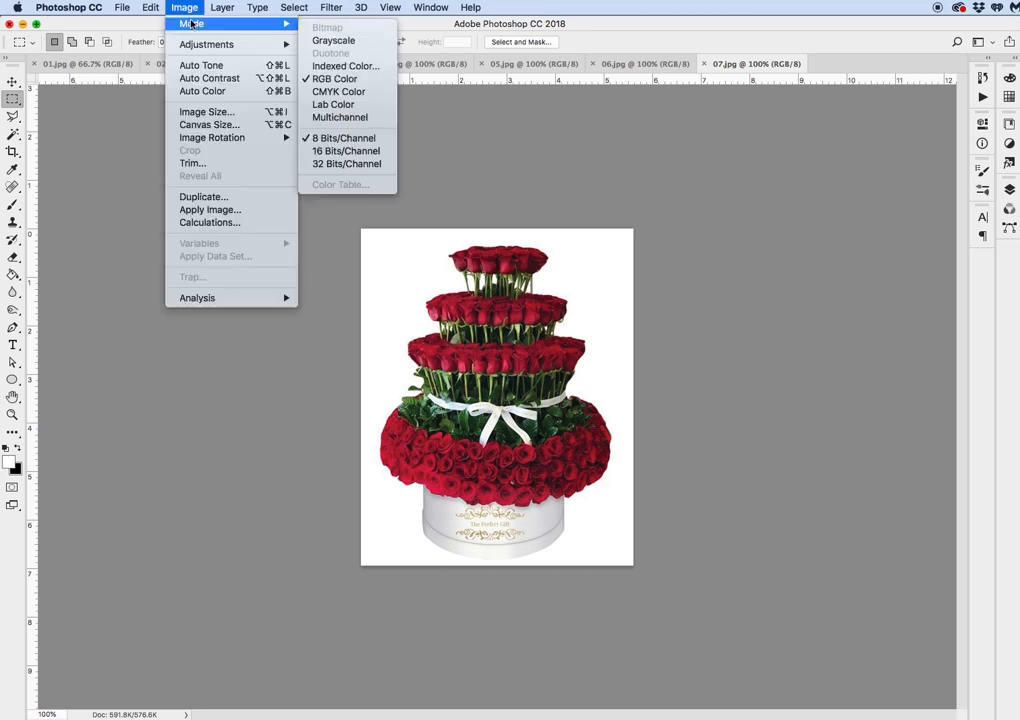
pyautogui.click(574, 127)
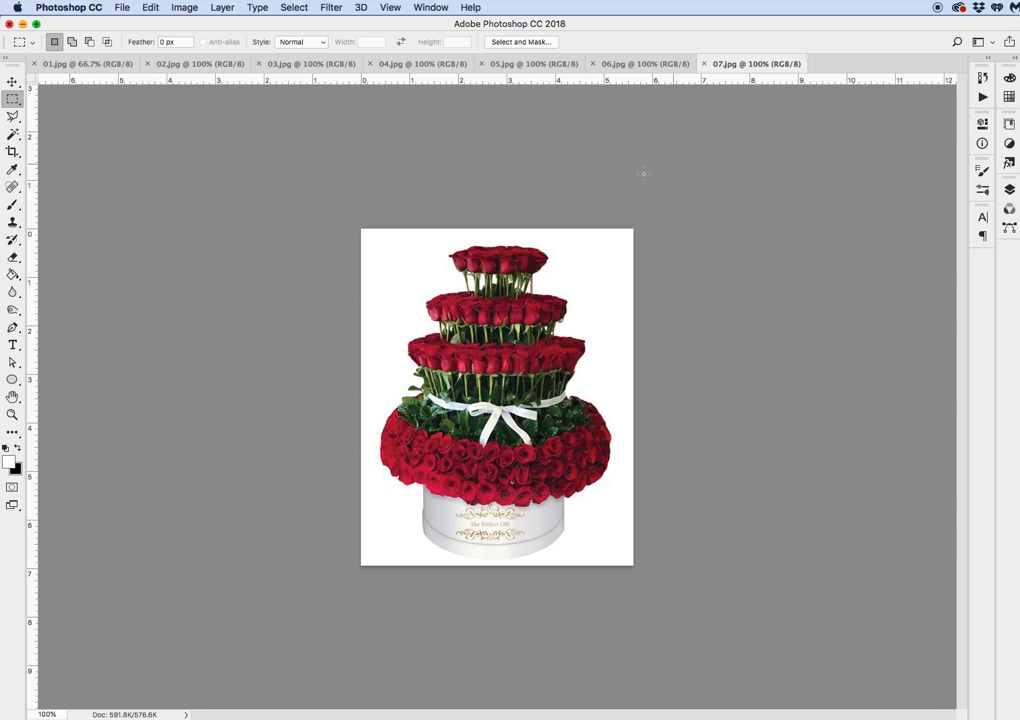
# Show the Actions and create a new action set named "RGB to CMYK 2".
pyautogui.click(431, 7)
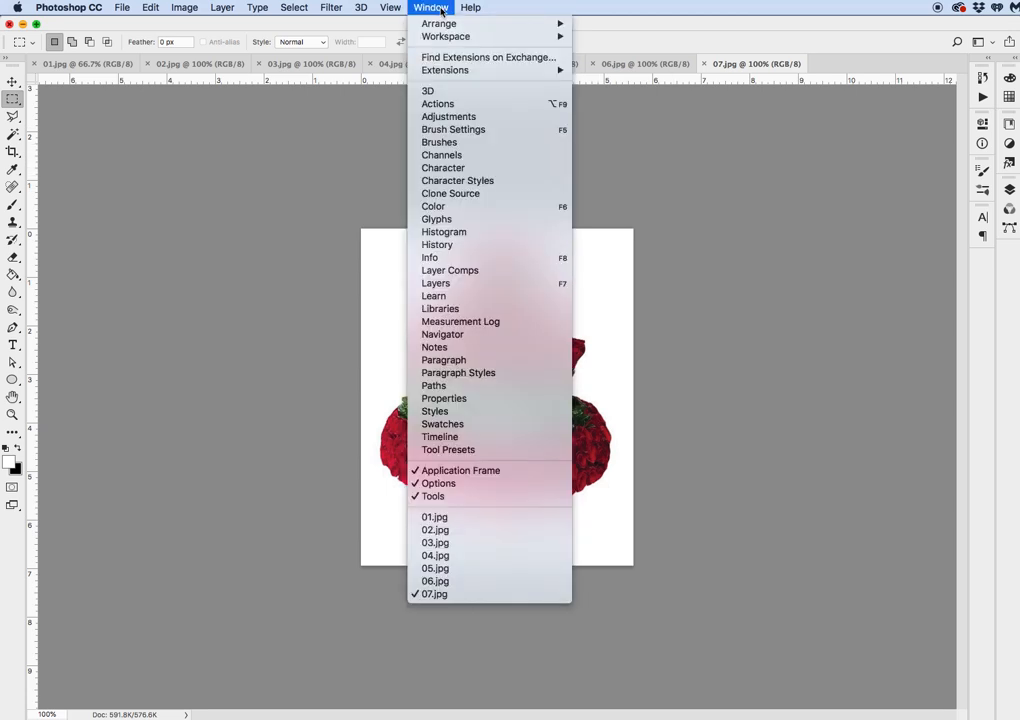
pyautogui.click(453, 103)
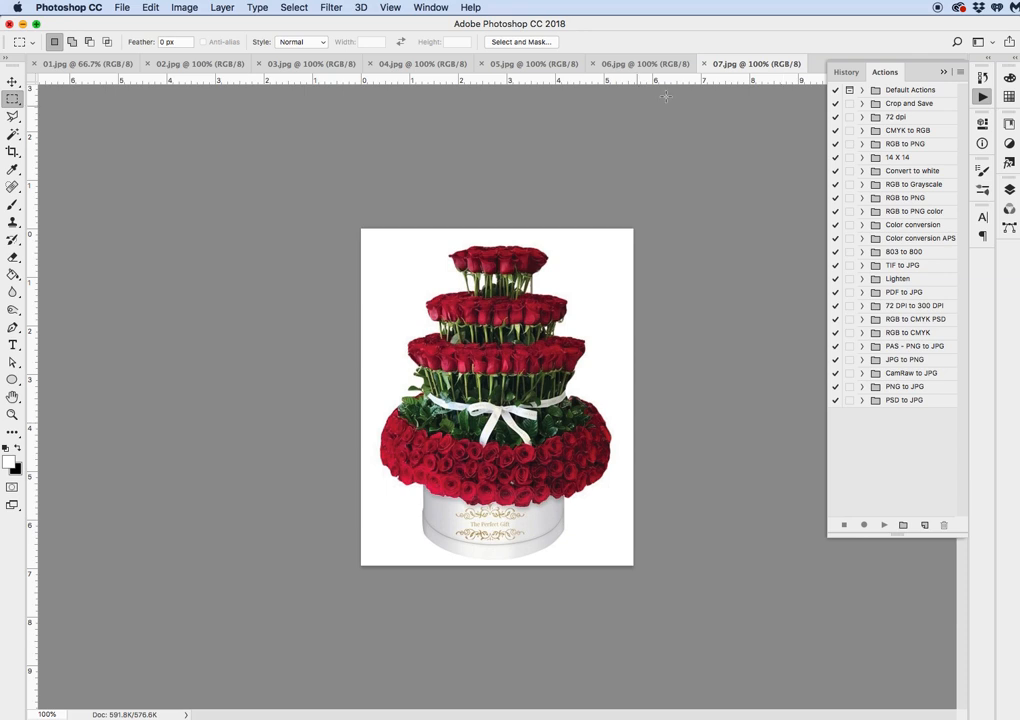
pyautogui.click(903, 525)
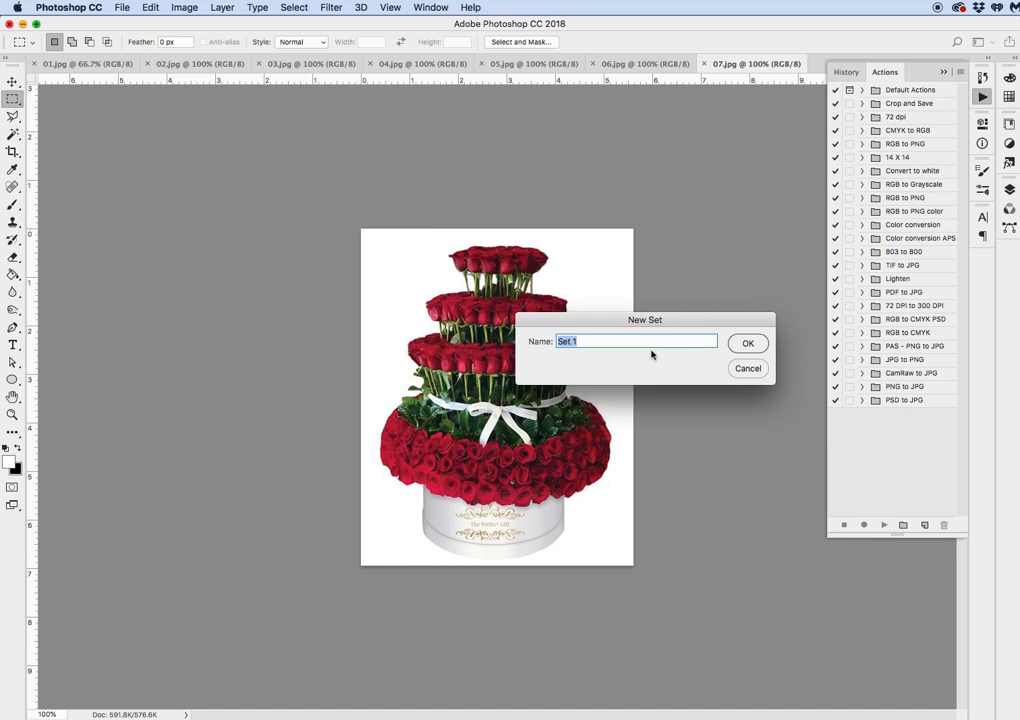
pyautogui.write('RGB to CMYK 2')
pyautogui.click(756, 343)
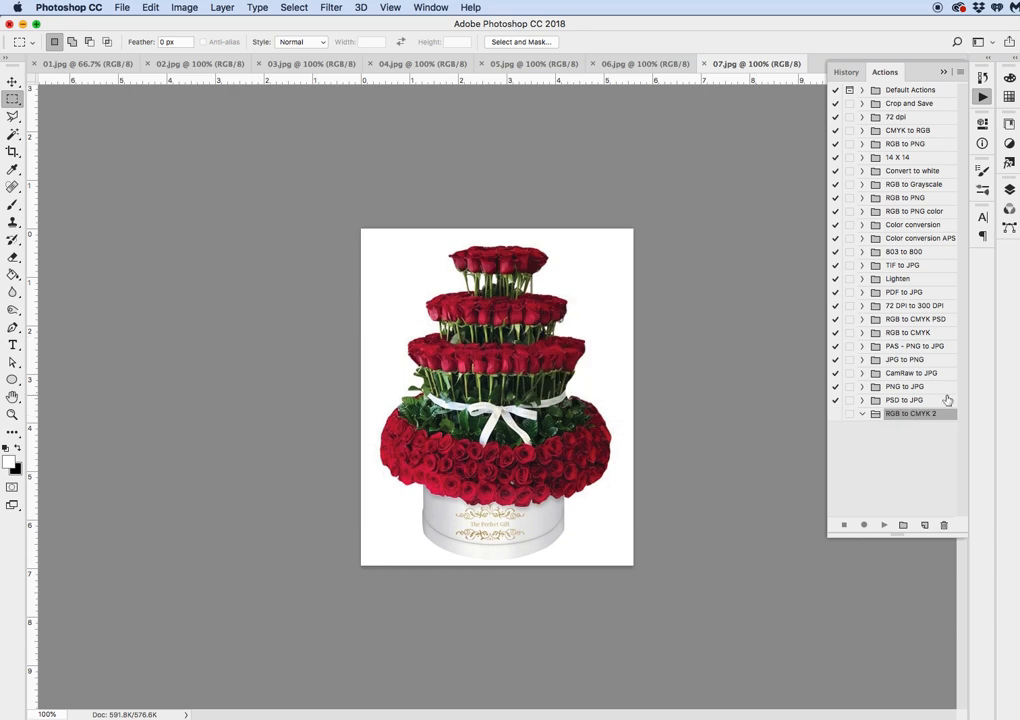
# Create an action named "Start" in the RGB to CMYK 2 set and begin recording it.
pyautogui.click(926, 526)
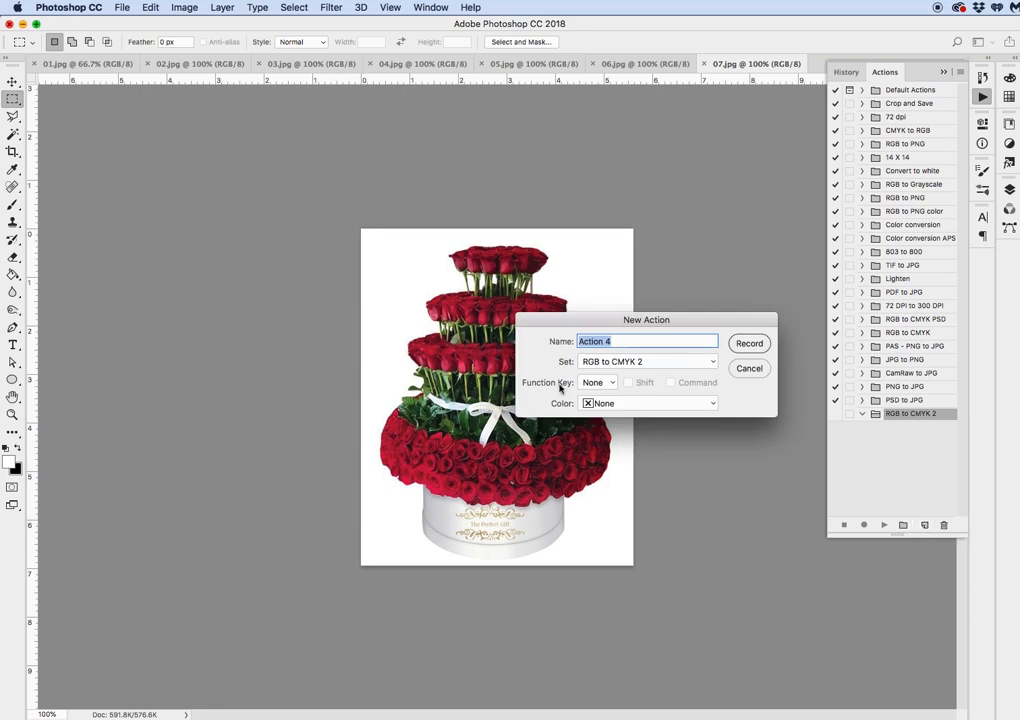
pyautogui.click(619, 341)
pyautogui.moveTo(619, 341); pyautogui.dragTo(563, 341)
pyautogui.write('Start')
pyautogui.click(750, 343)
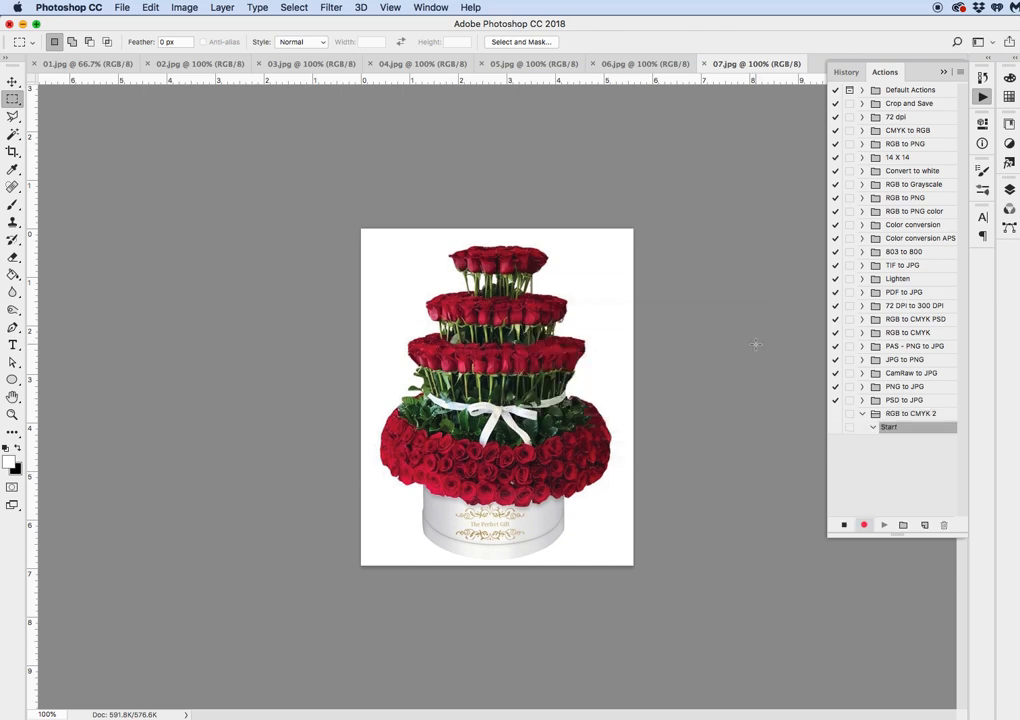
# Convert 07.jpg to CMYK Color mode and accept the U.S. Web Coated (SWOP) v2 profile.
pyautogui.click(186, 7)
pyautogui.moveTo(194, 26)
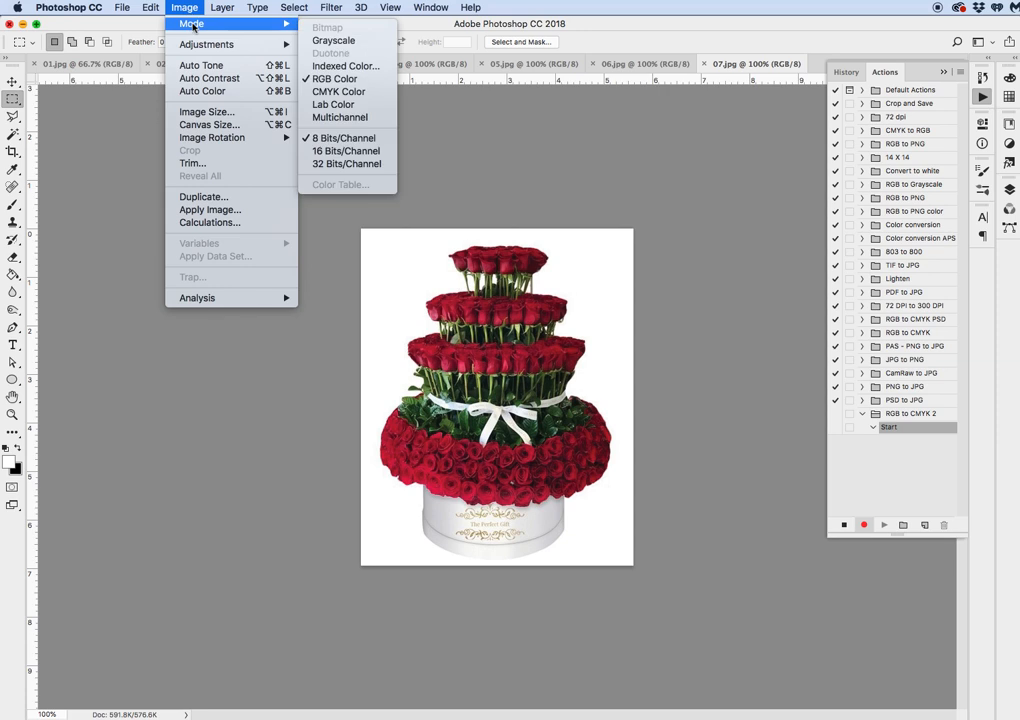
pyautogui.click(336, 92)
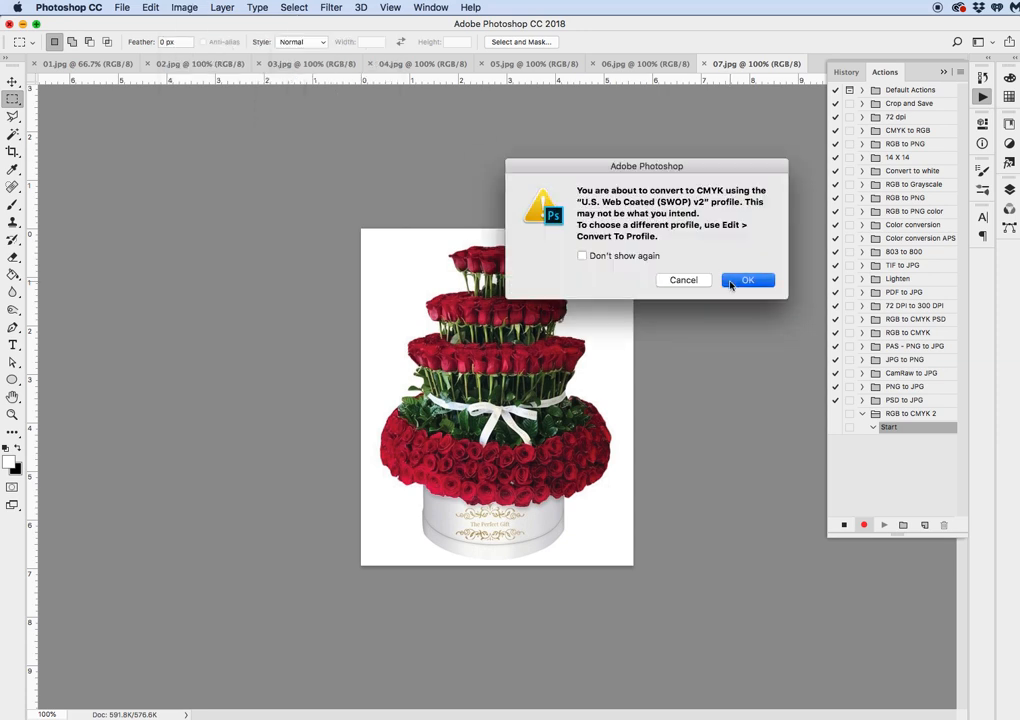
pyautogui.click(745, 279)
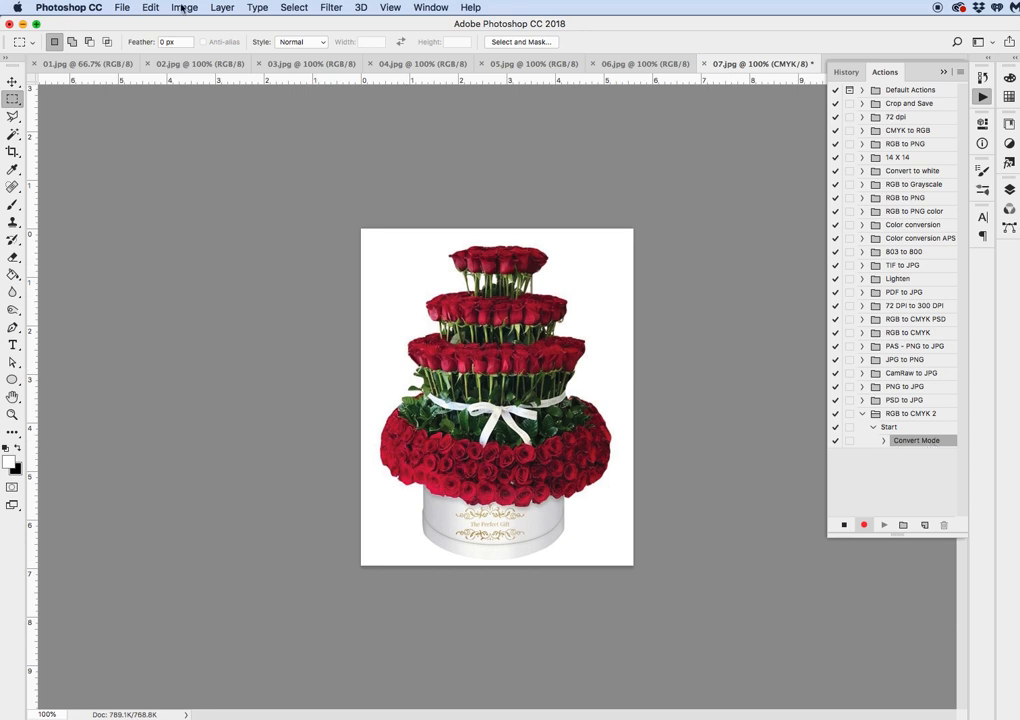
# Save and close the converted 07.jpg as part of the action, ending the recording there.
pyautogui.click(122, 8)
pyautogui.click(150, 135)
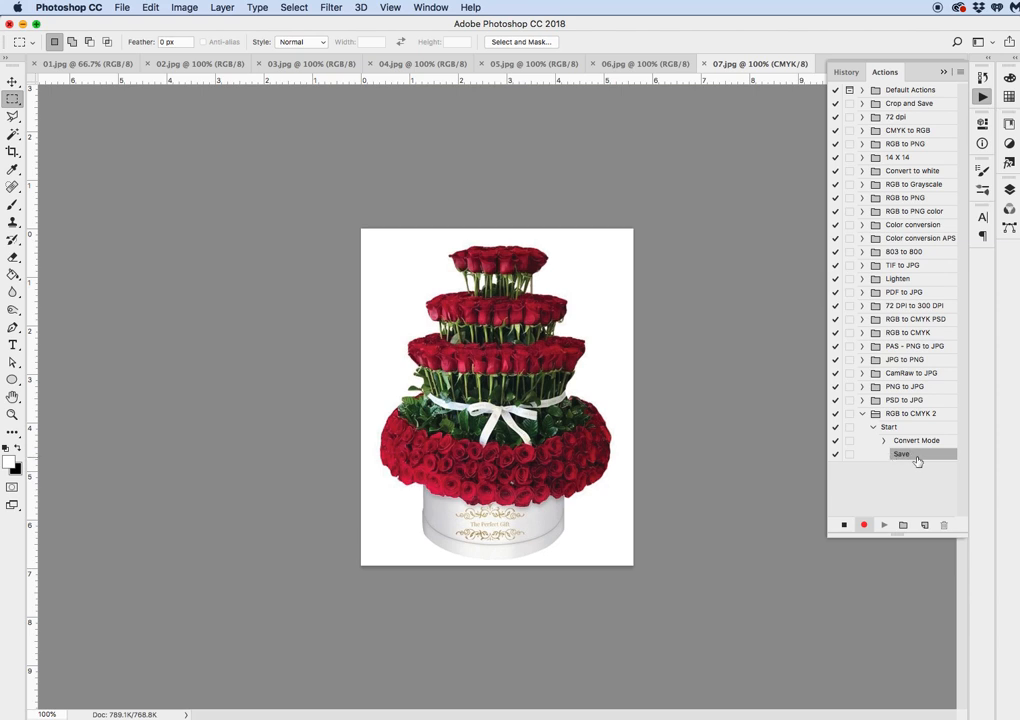
pyautogui.click(118, 8)
pyautogui.click(150, 95)
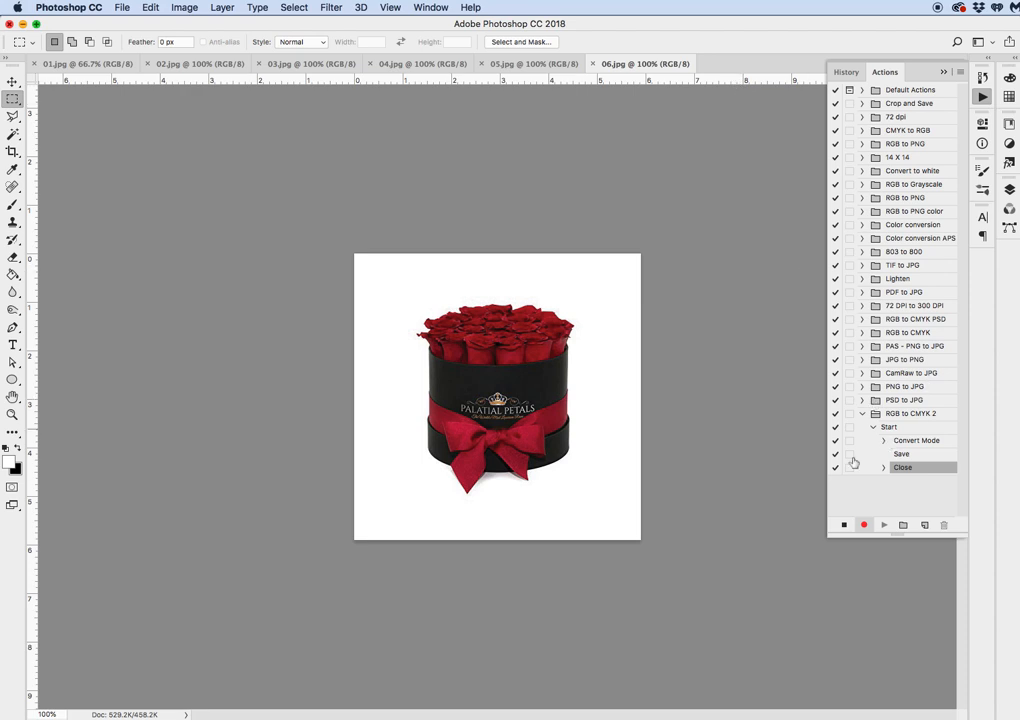
pyautogui.click(842, 526)
# Play the Start action once on each of the six remaining open images, from 06.jpg down to 01.jpg.
pyautogui.click(890, 427)
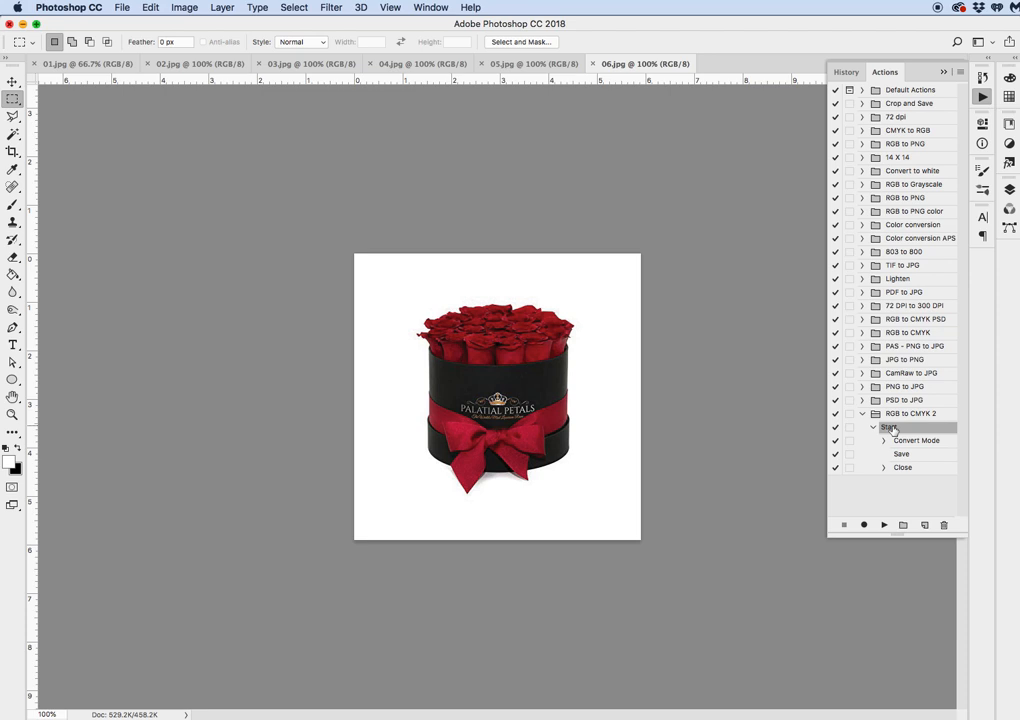
pyautogui.click(884, 526)
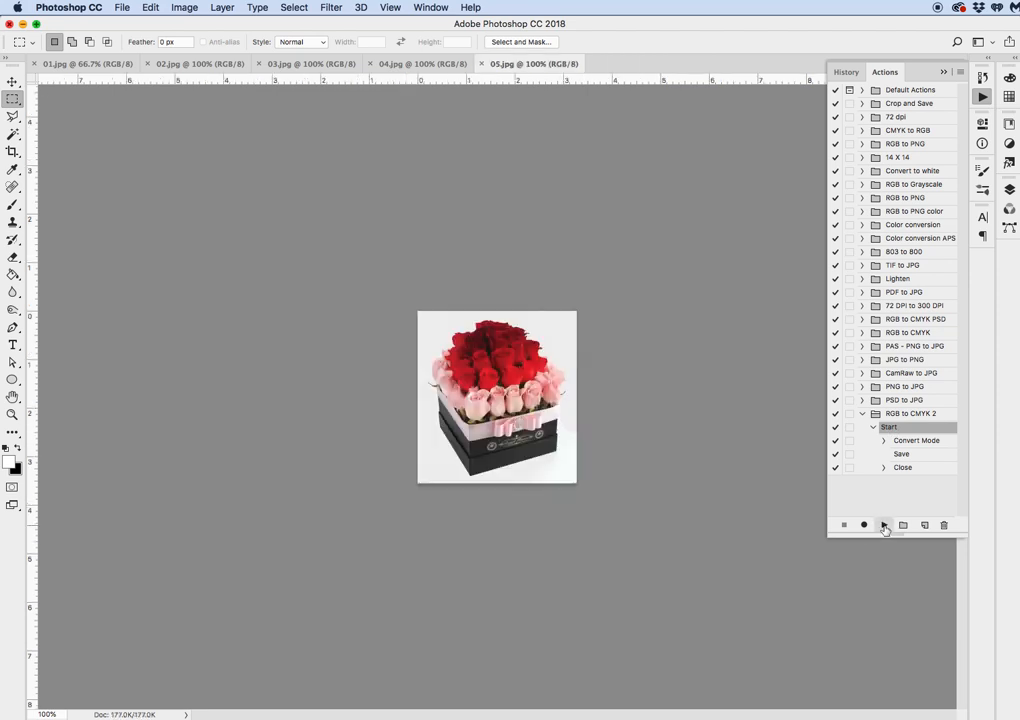
pyautogui.click(884, 526)
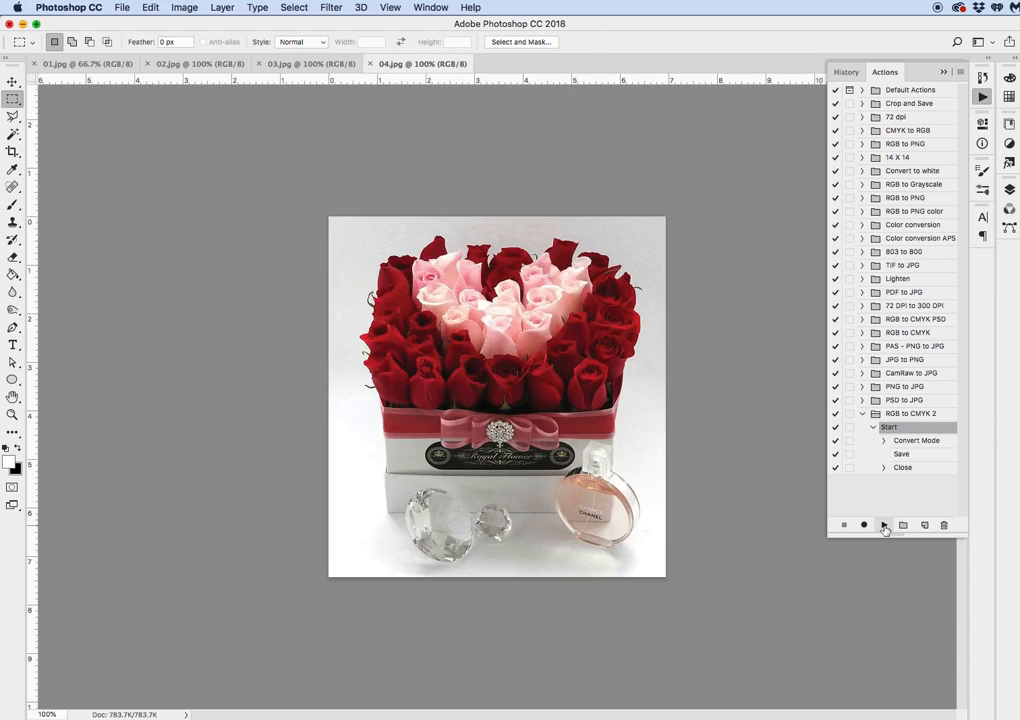
pyautogui.click(884, 526)
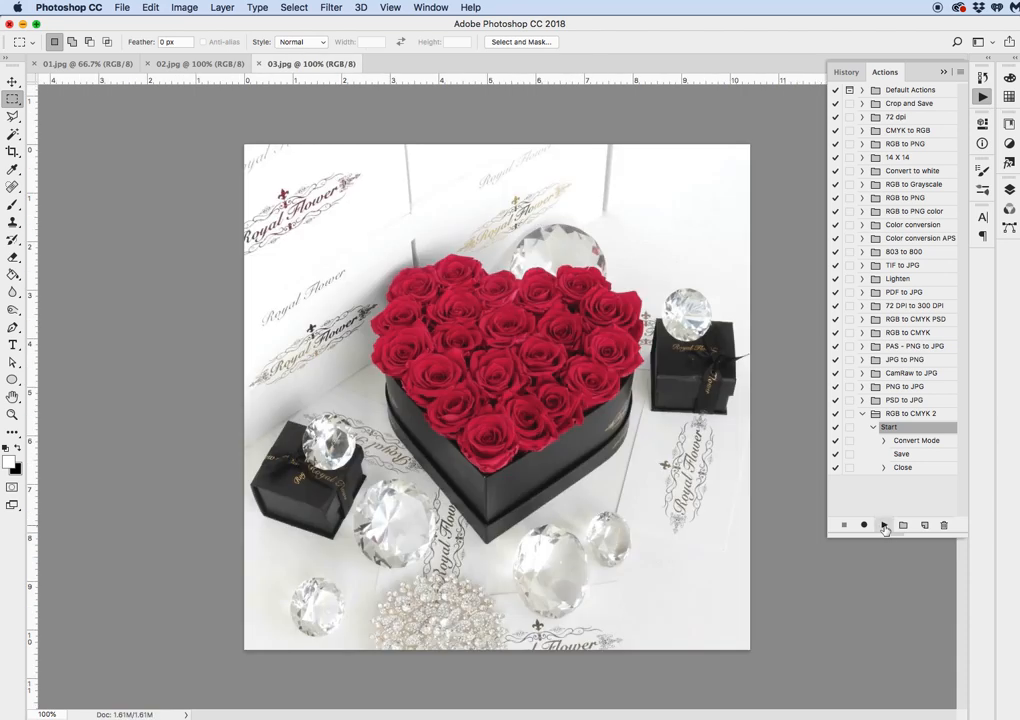
pyautogui.click(884, 526)
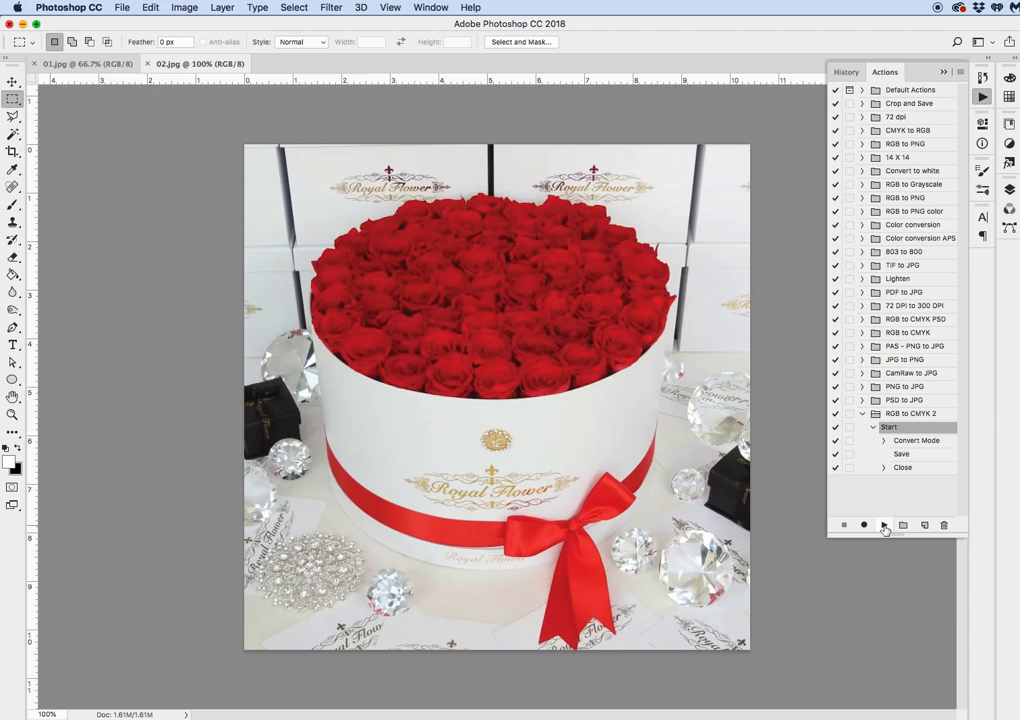
pyautogui.click(884, 526)
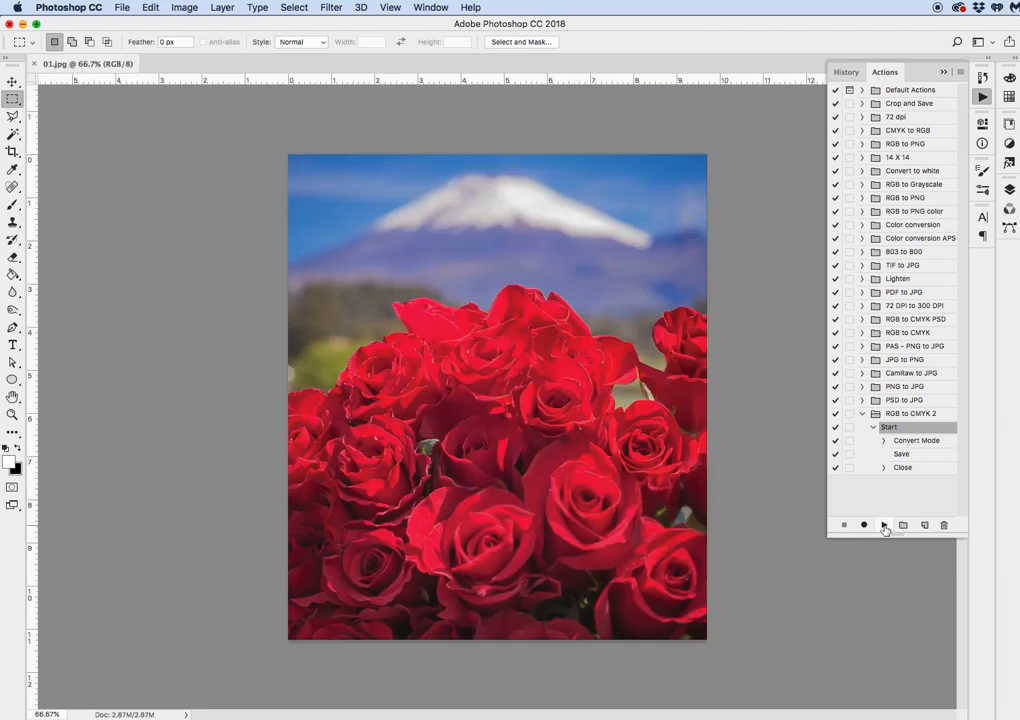
pyautogui.click(884, 526)
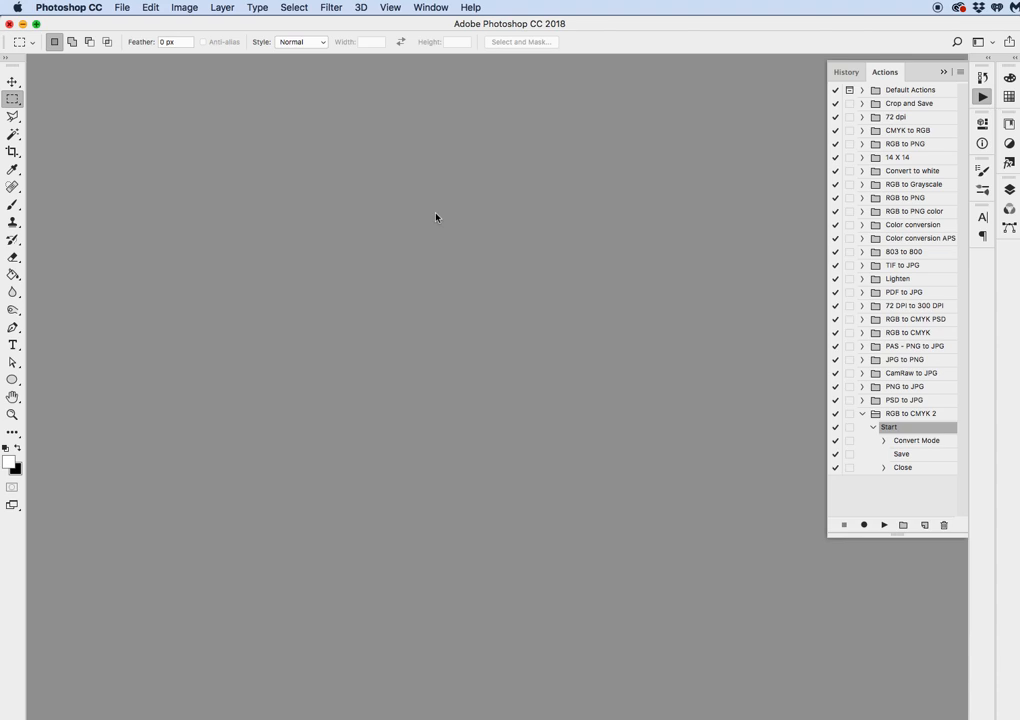
# Reopen all seven images, 01.jpg to 07.jpg, from the roses folder and collapse the Actions list to check their color modes.
pyautogui.press('super+o')
pyautogui.moveTo(530, 165); pyautogui.dragTo(560, 264)
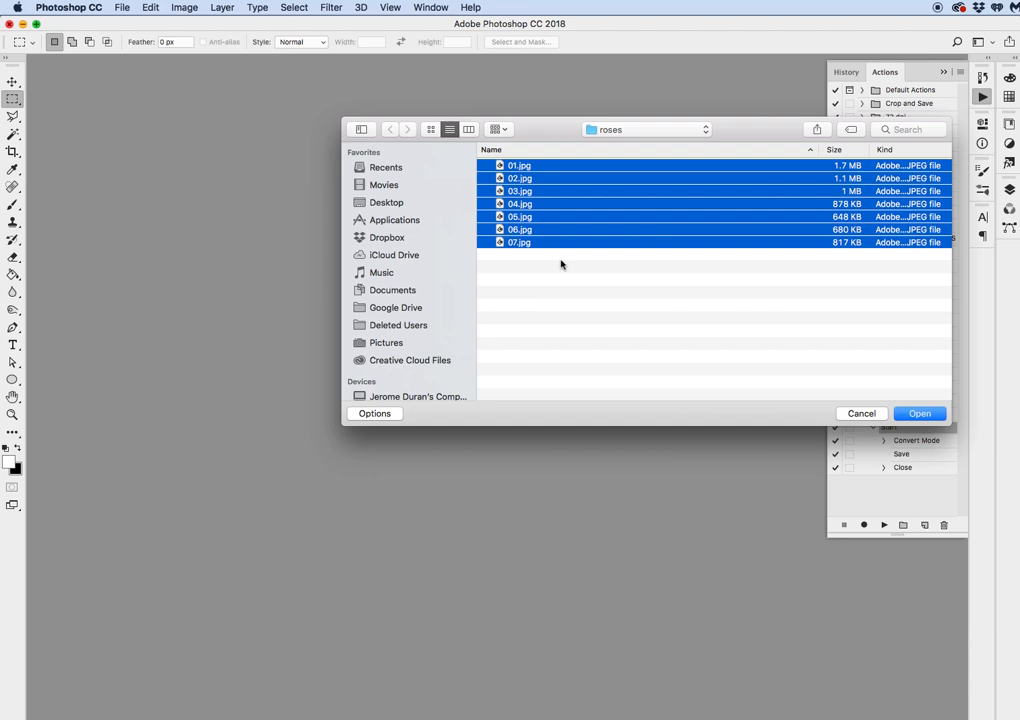
pyautogui.click(919, 414)
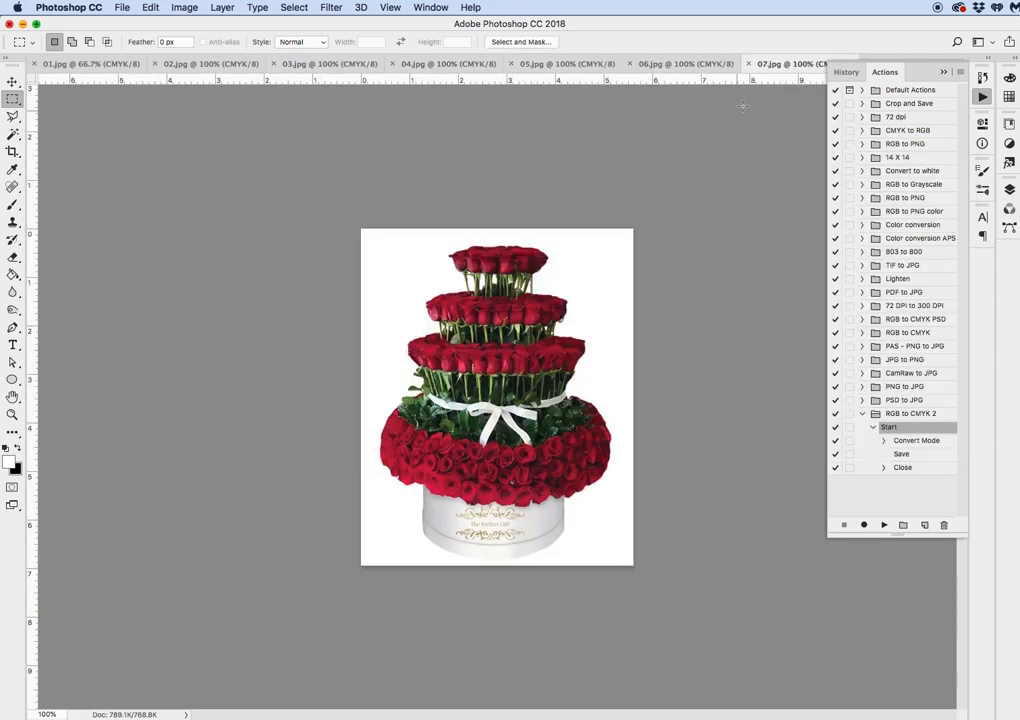
pyautogui.click(944, 72)
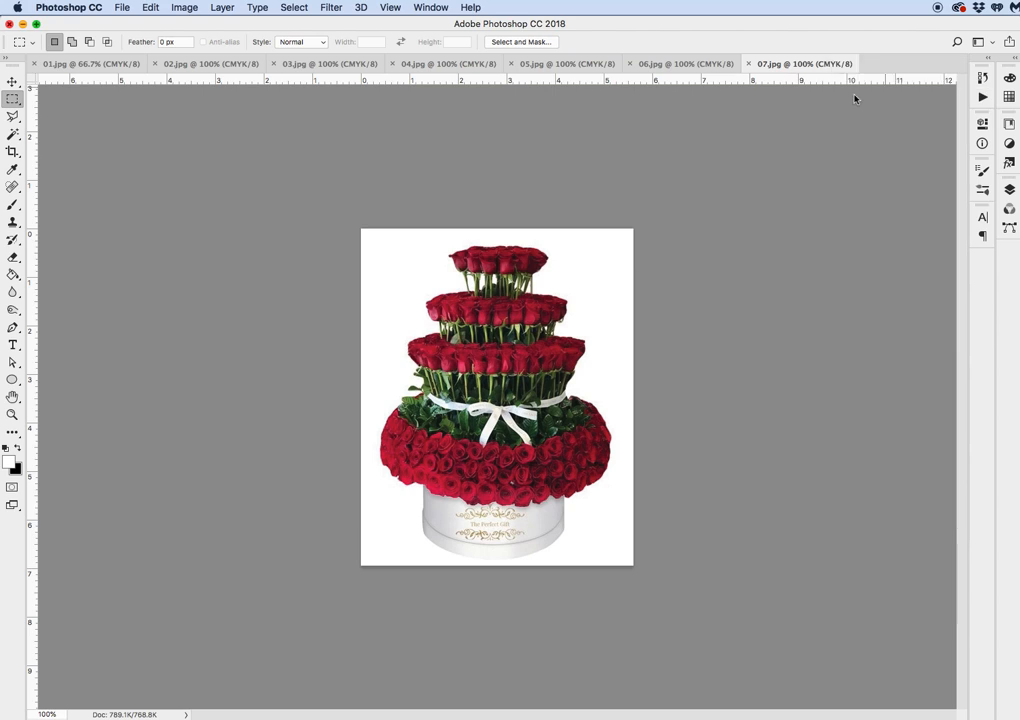